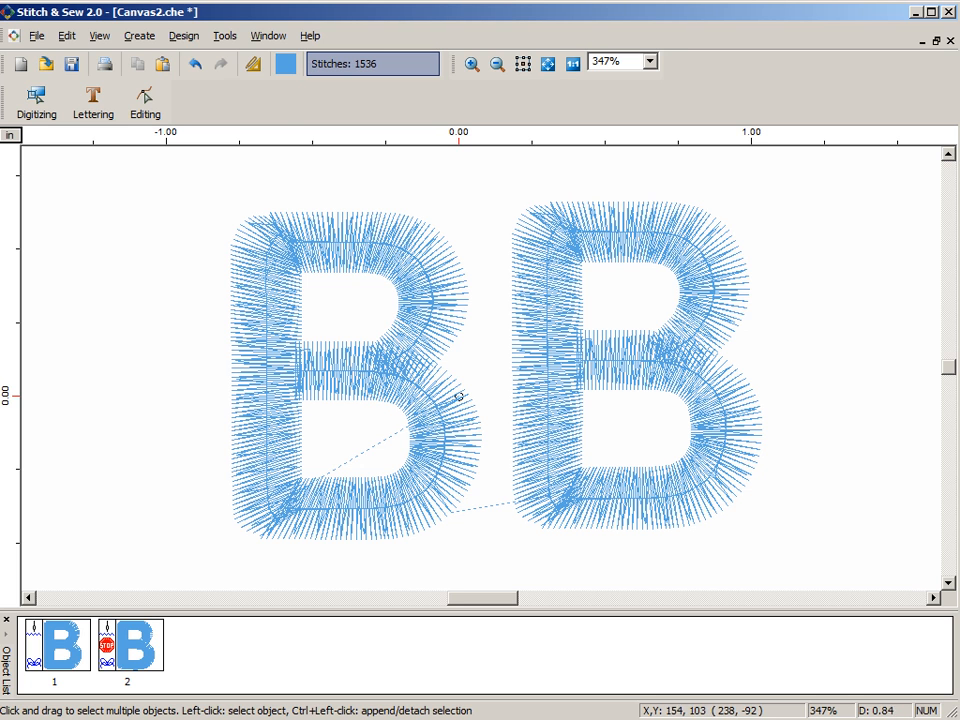
- Select the right-hand letter B for block editing so its outline nodes can be adjusted
{"action": "left_click", "coordinate": [145, 100]}
{"action": "left_click", "coordinate": [548, 363]}
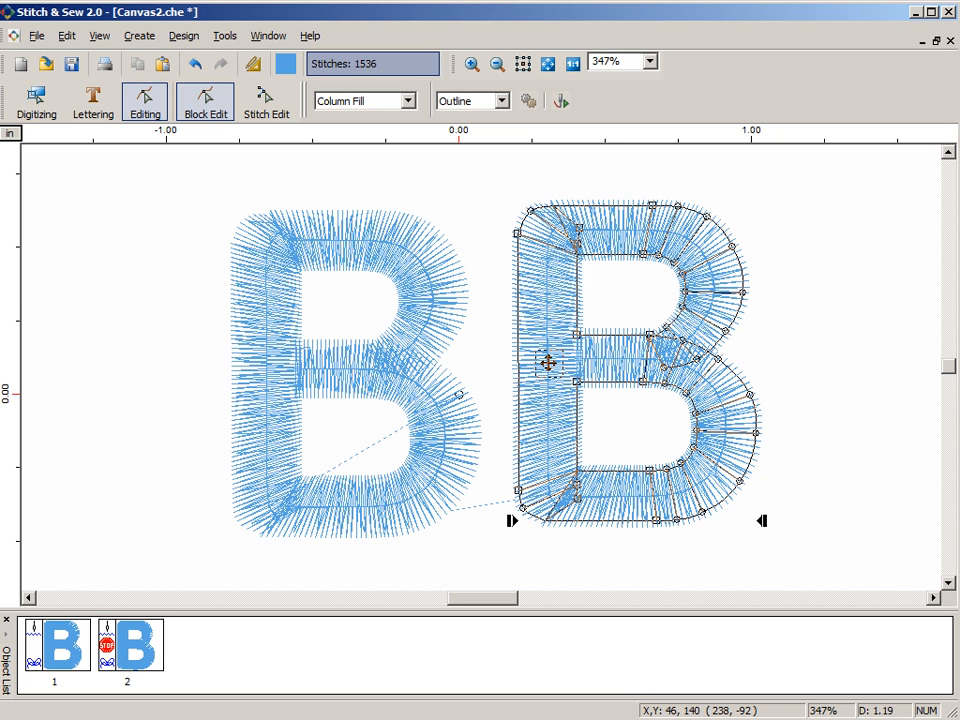
- Try pulling the B's upper outer outline node out toward the other letter, and return it to its original place
{"action": "left_click_drag", "start_coordinate": [547, 363], "coordinate": [512, 363]}
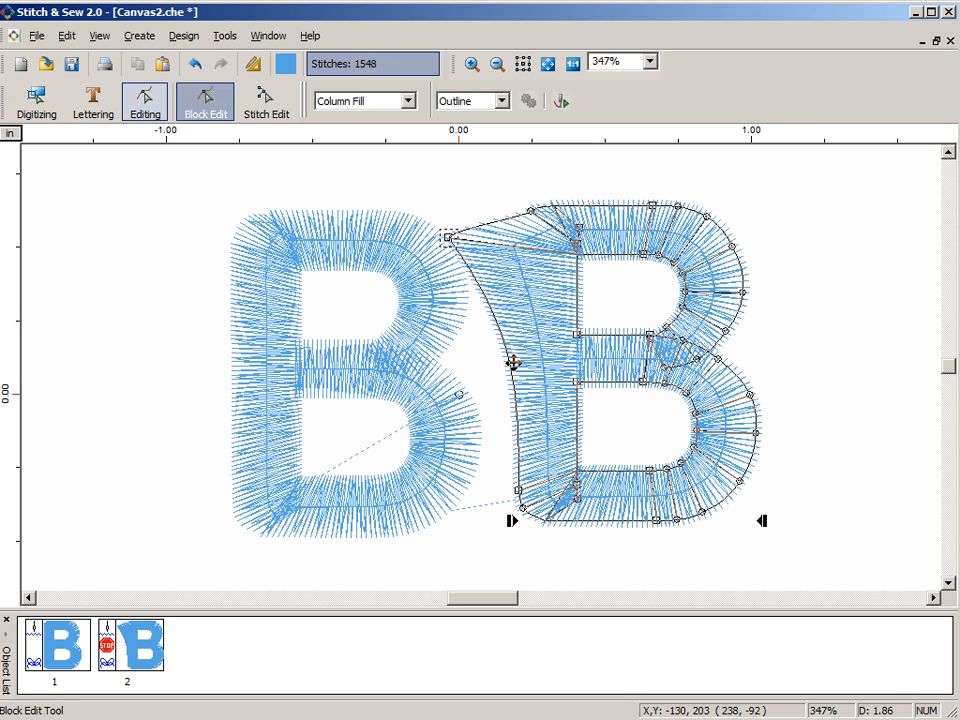
{"action": "left_click_drag", "start_coordinate": [512, 362], "coordinate": [548, 362]}
{"action": "key", "text": "Return"}
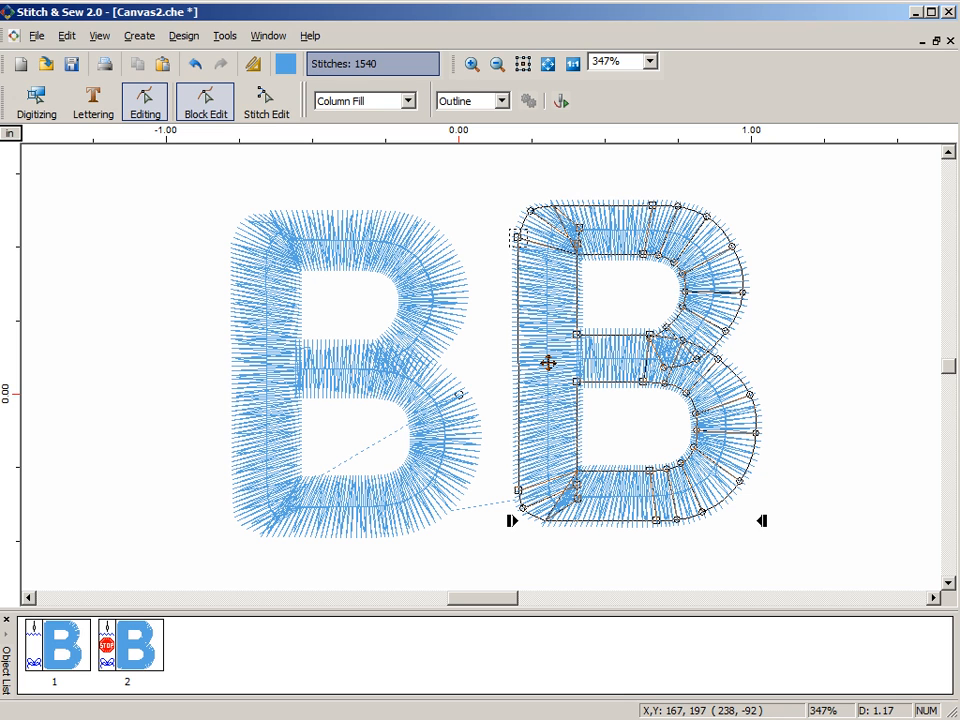
- Open the Embroidery Settings of the right-hand B, keep Manual Settings selected, and move the window clear of the letter
{"action": "right_click", "coordinate": [645, 172]}
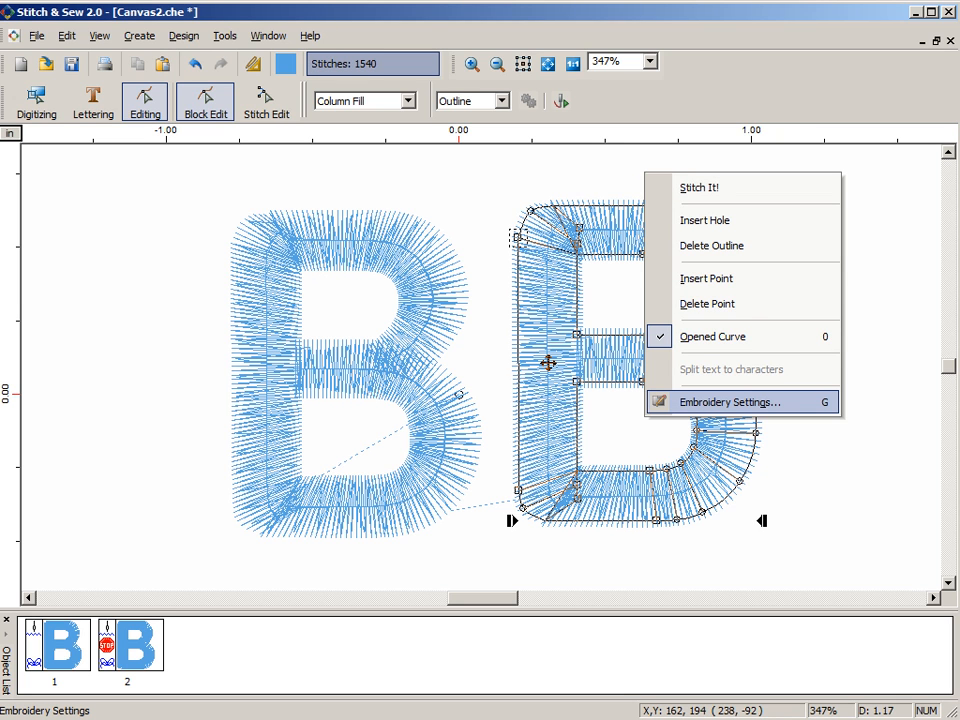
{"action": "key", "text": "Return"}
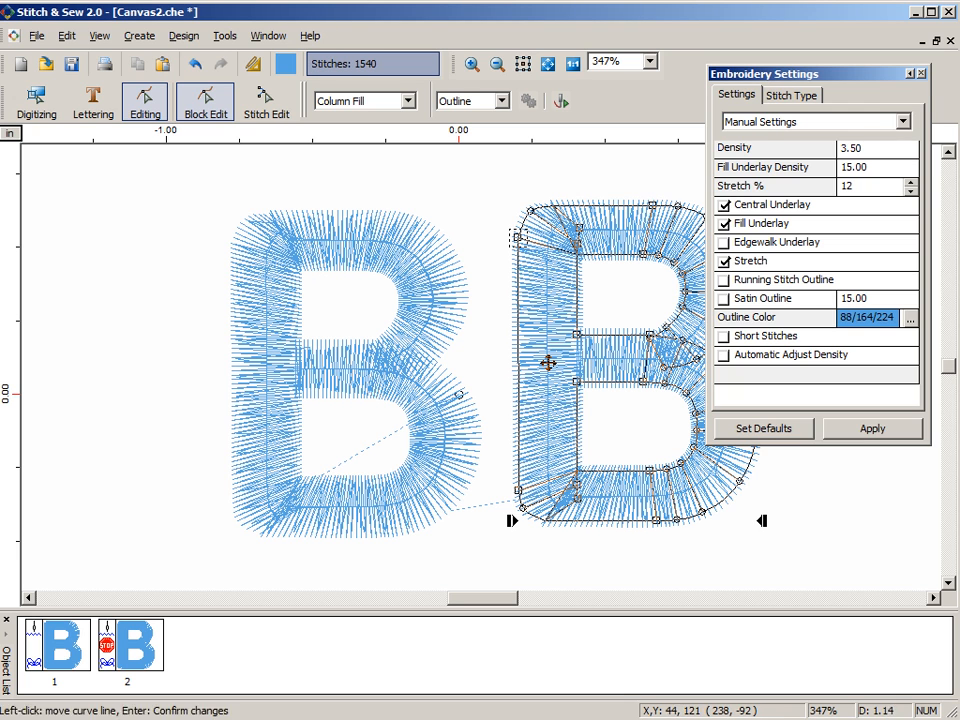
{"action": "mouse_move", "coordinate": [765, 74]}
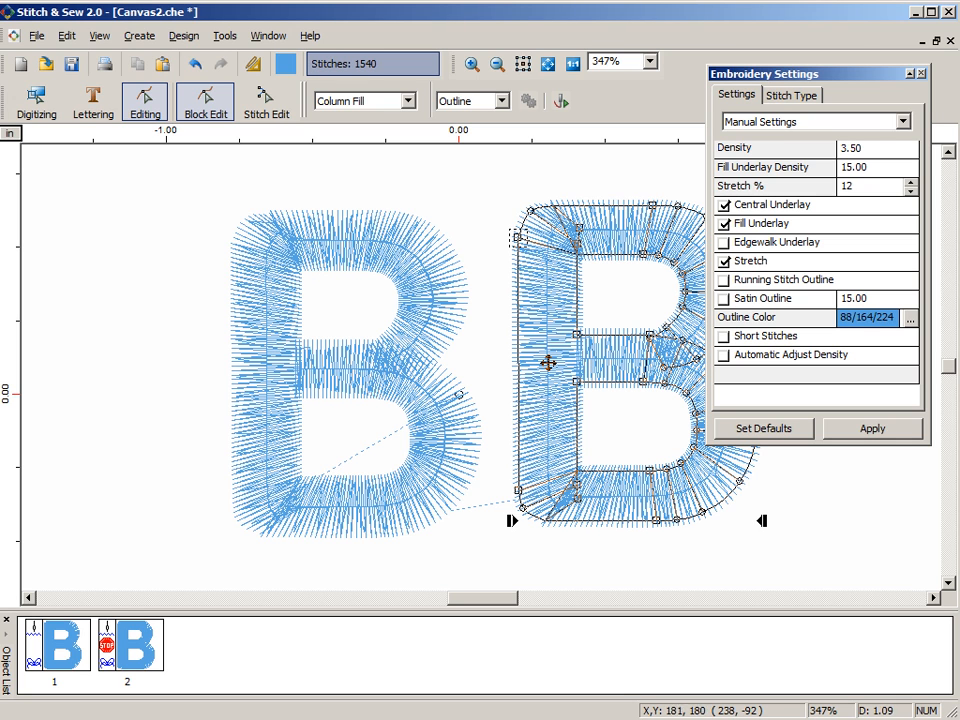
{"action": "left_click", "coordinate": [903, 121]}
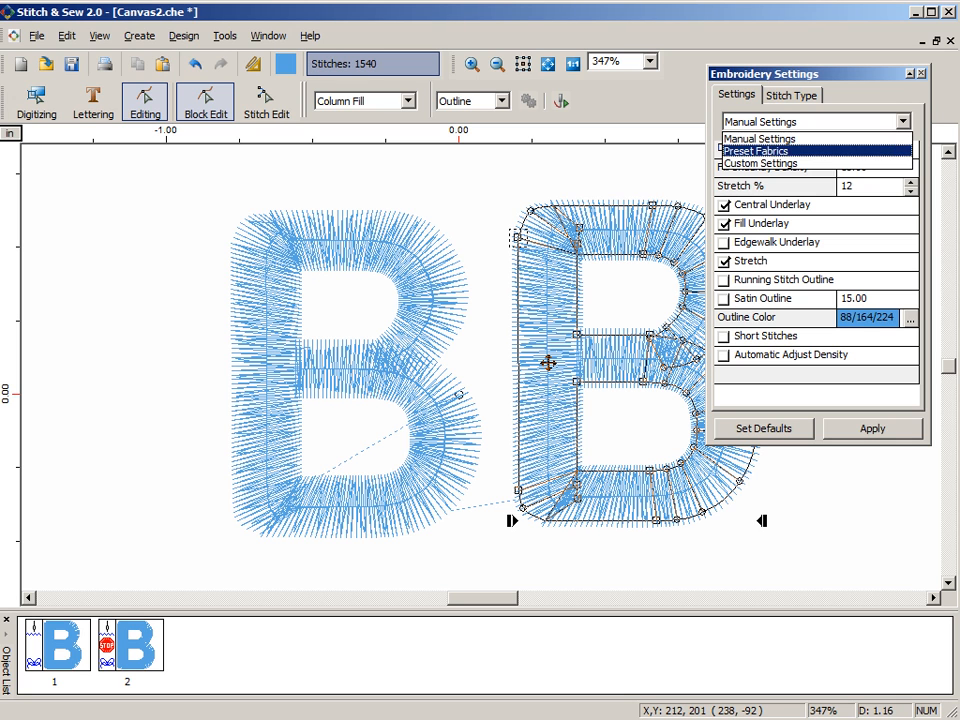
{"action": "key", "text": "Up"}
{"action": "key", "text": "Up"}
{"action": "key", "text": "Return"}
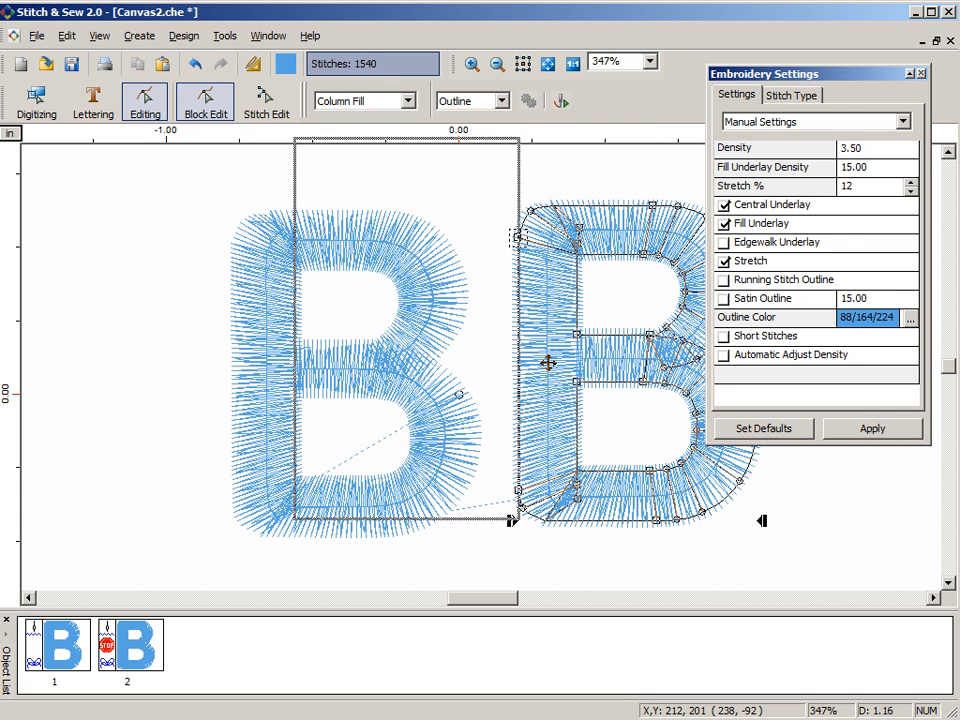
{"action": "left_click_drag", "start_coordinate": [2, 149], "coordinate": [234, 121]}
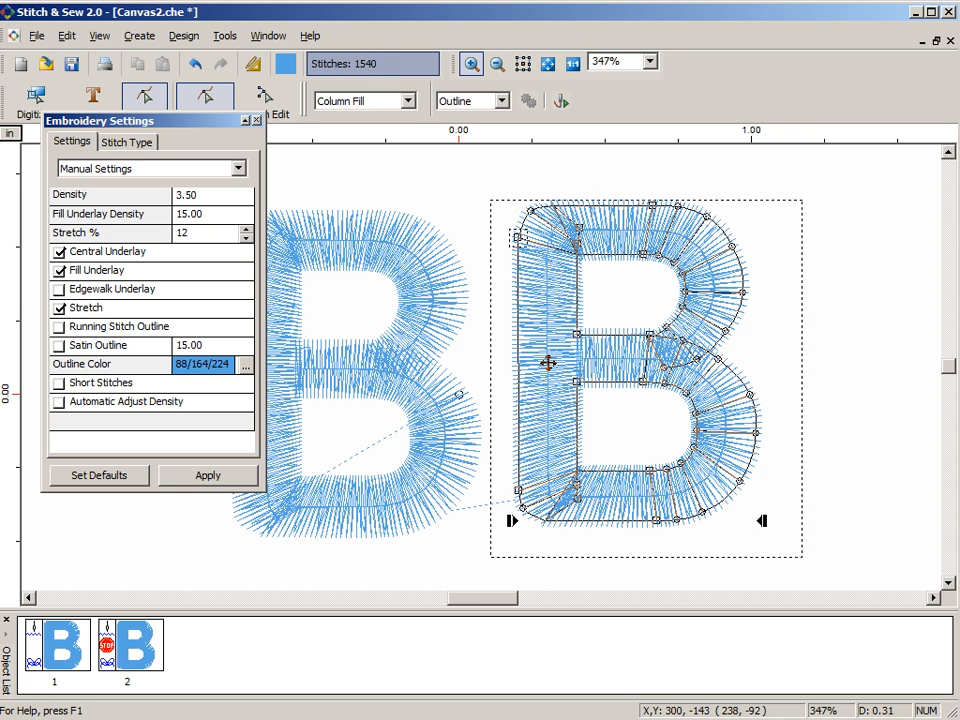
- Turn off Central Underlay, Fill Underlay and Stretch for the right-hand B and apply the changes
{"action": "left_click", "coordinate": [548, 363]}
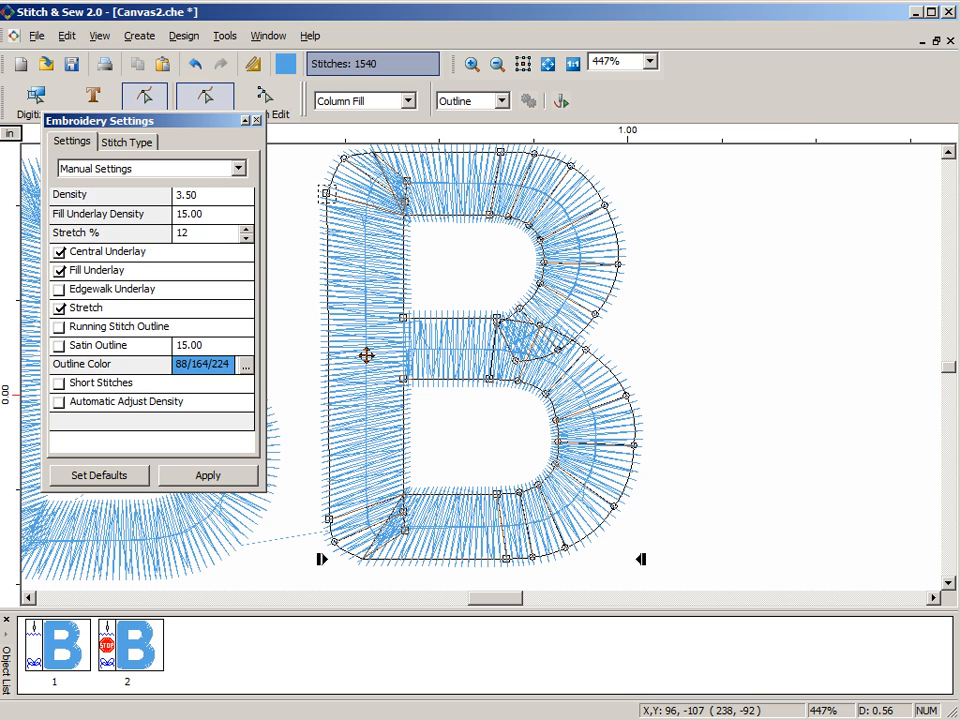
{"action": "left_click_drag", "start_coordinate": [366, 354], "coordinate": [564, 355]}
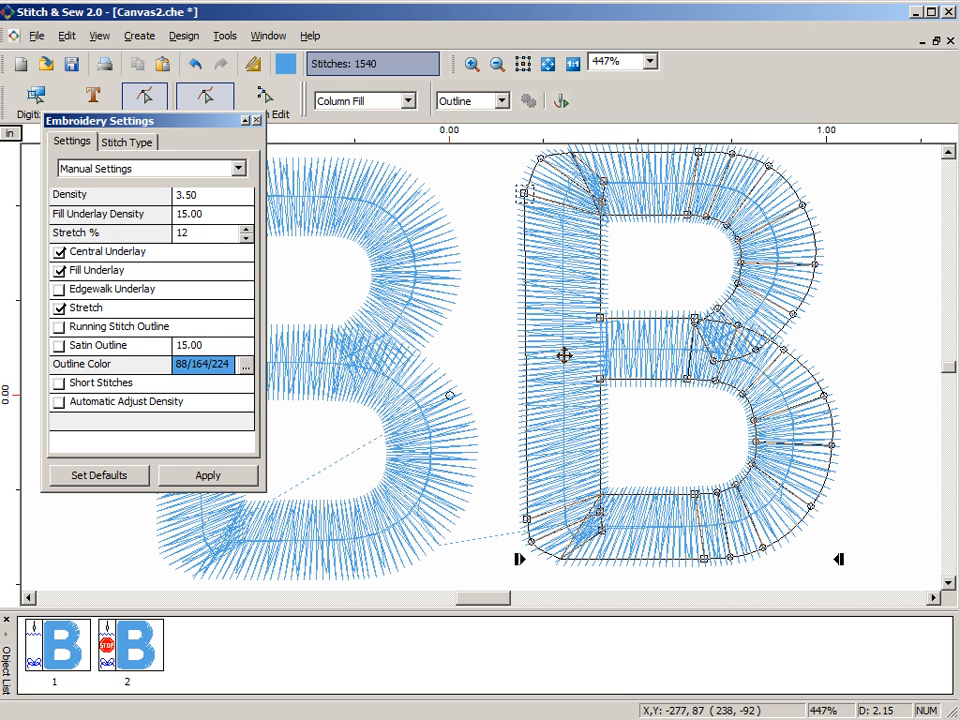
{"action": "left_click", "coordinate": [59, 251]}
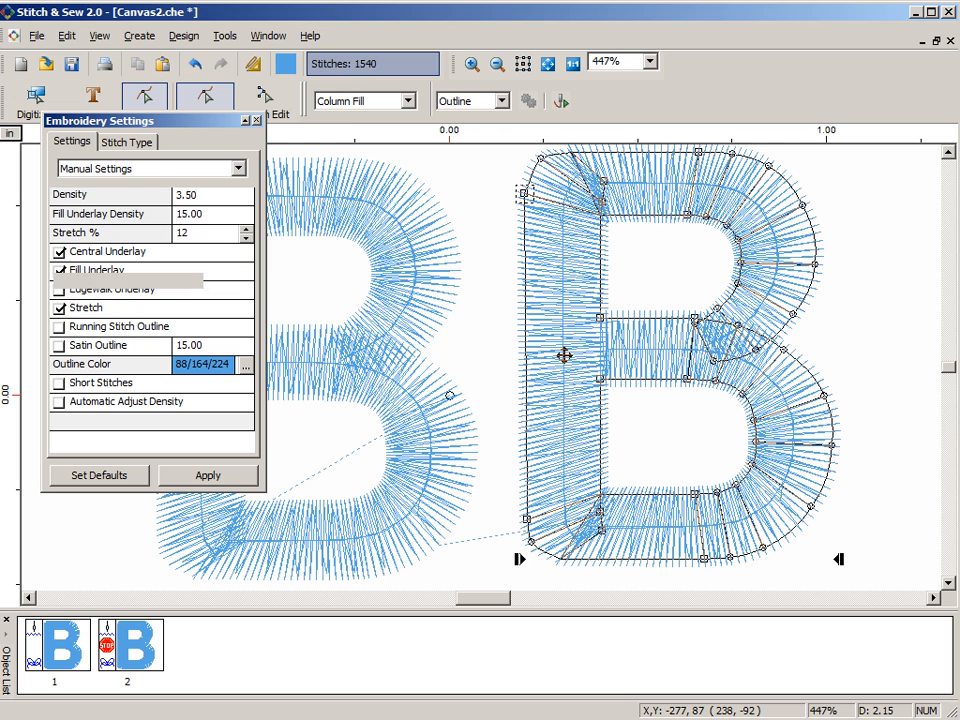
{"action": "left_click", "coordinate": [59, 271]}
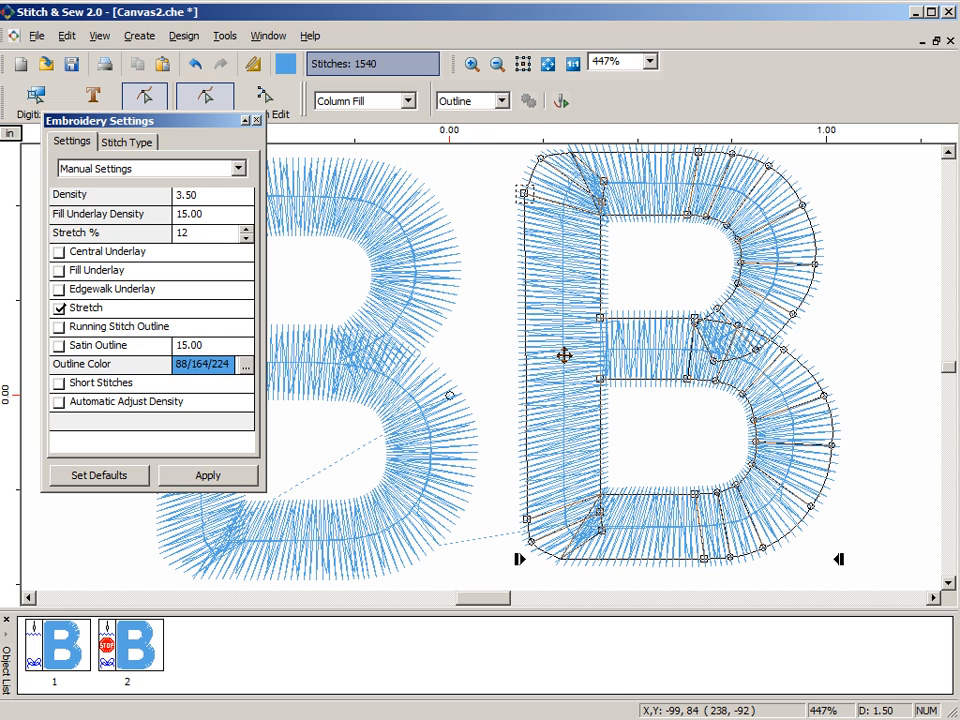
{"action": "left_click", "coordinate": [208, 475]}
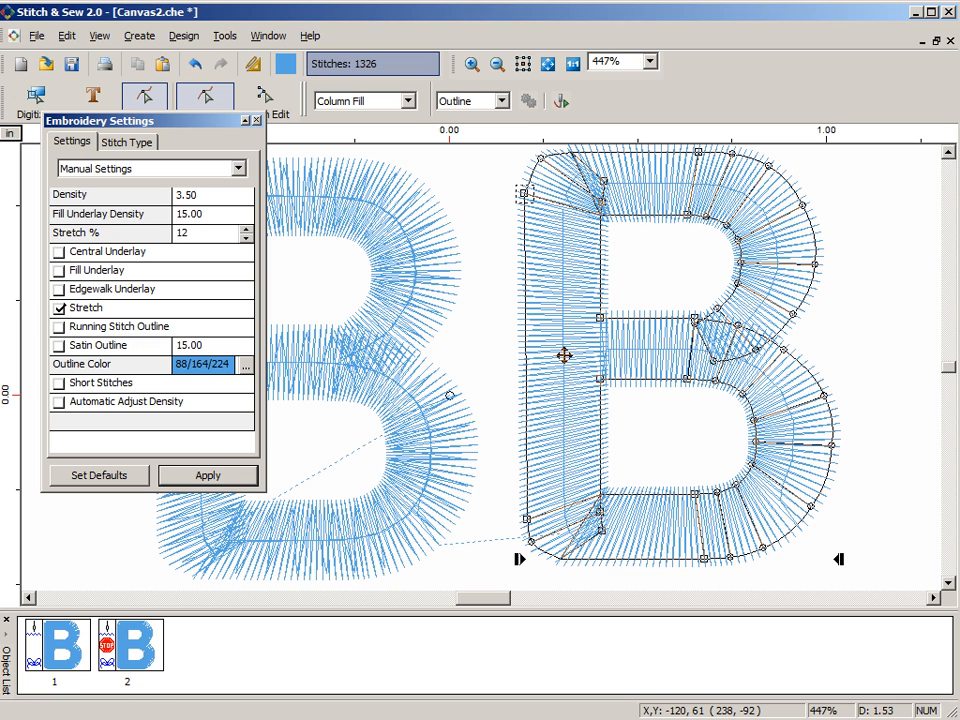
{"action": "left_click", "coordinate": [60, 309]}
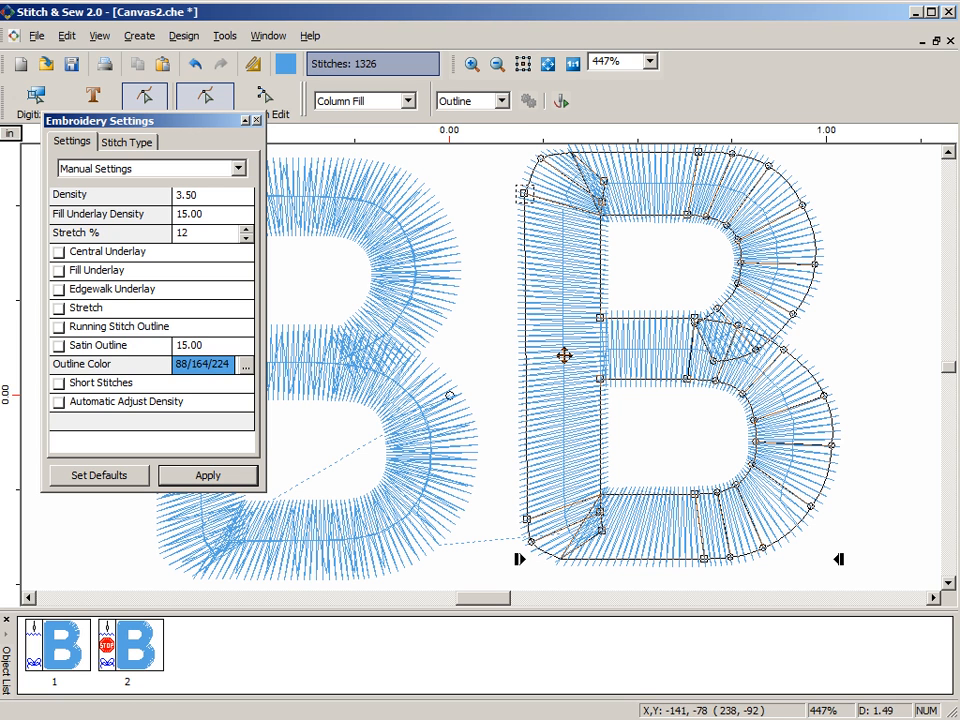
{"action": "left_click", "coordinate": [208, 476]}
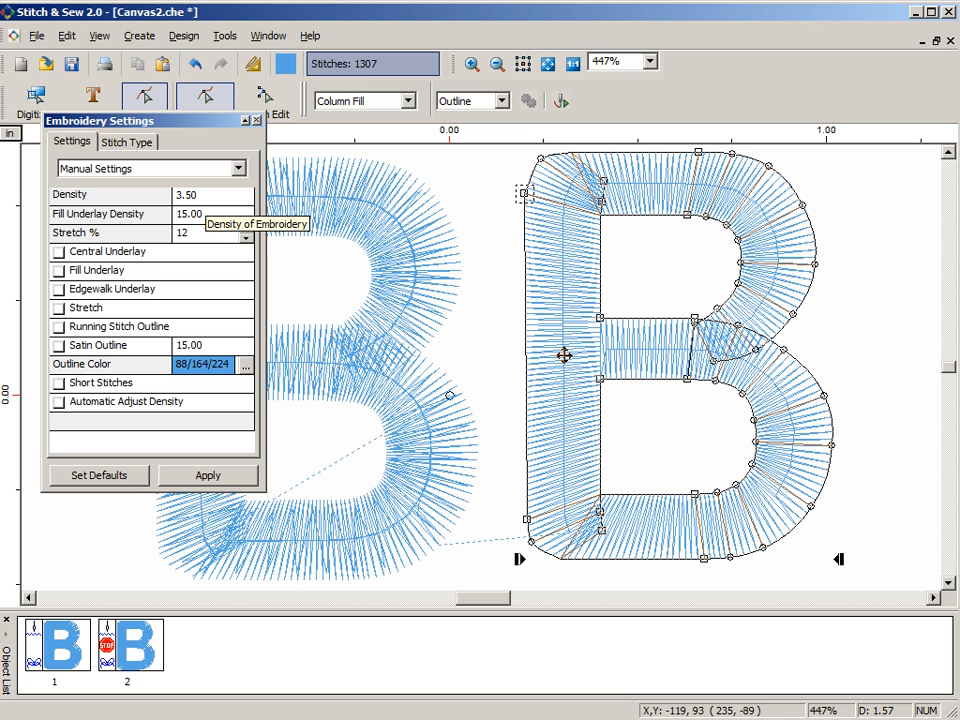
- Try a stitch Density of 4.00 and then 10.00 on the right-hand B
{"action": "left_click", "coordinate": [205, 196]}
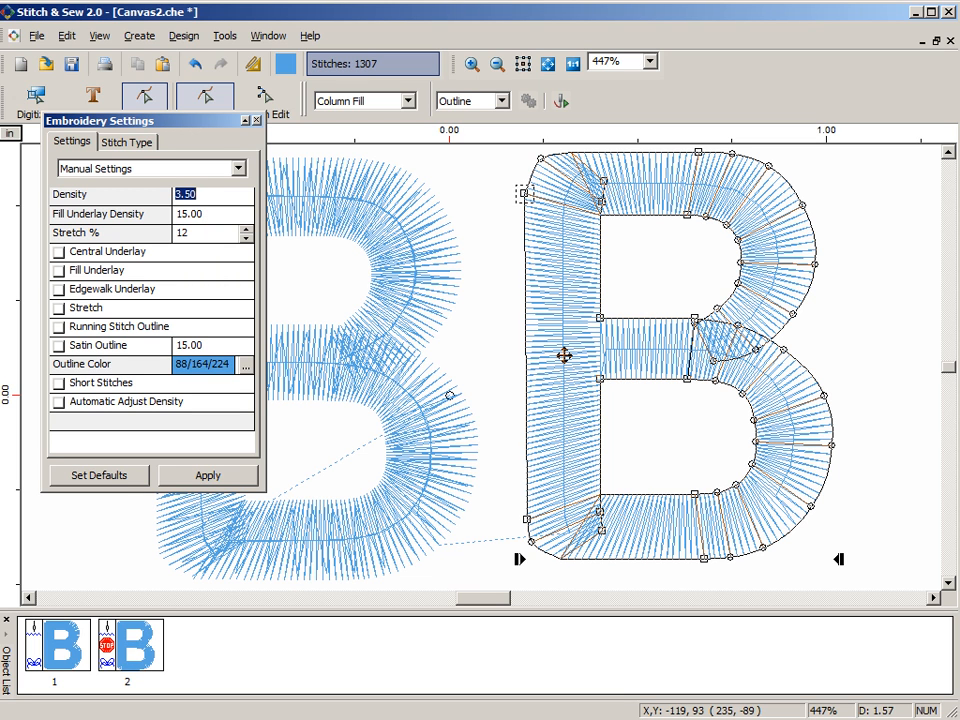
{"action": "type", "text": "4.0"}
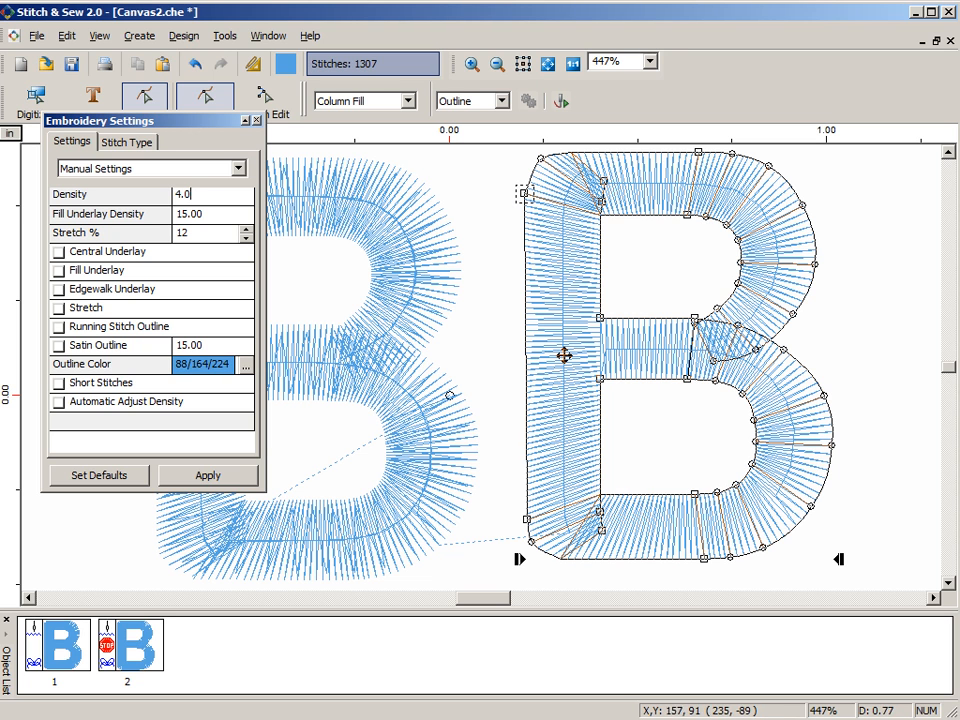
{"action": "key", "text": "Return"}
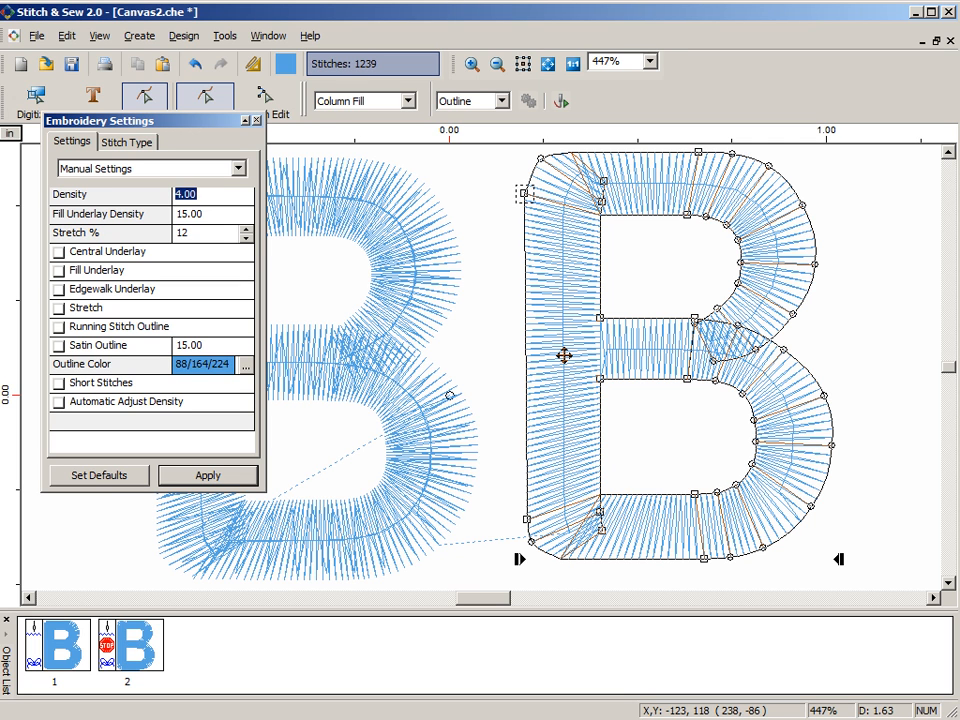
{"action": "type", "text": "10.00"}
{"action": "key", "text": "Return"}
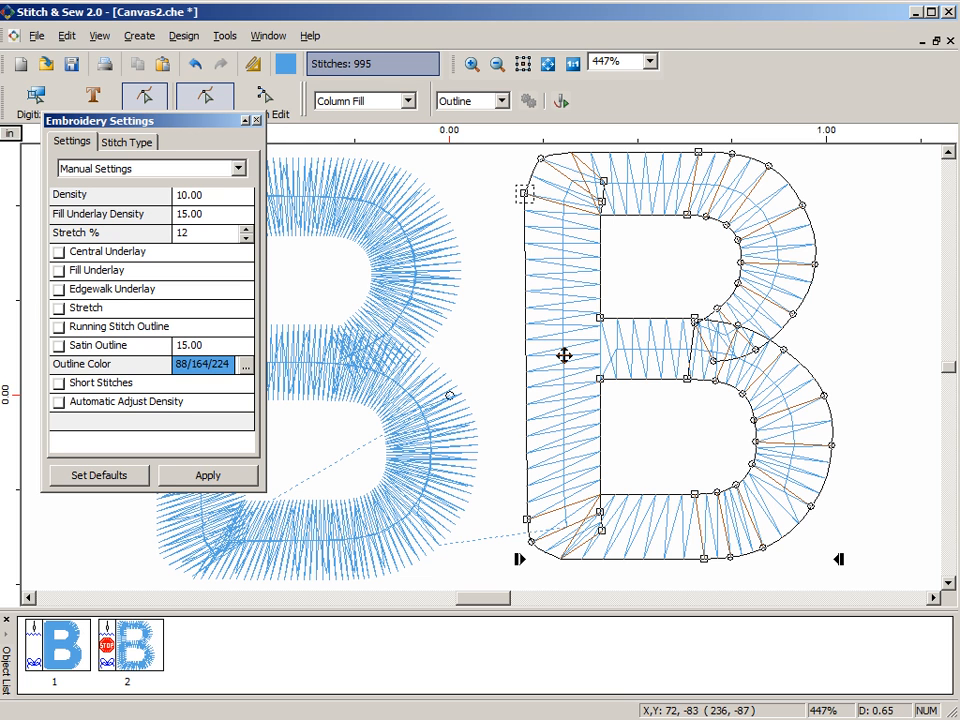
- Set the right-hand B's stitch Density to 4.00
{"action": "left_click_drag", "start_coordinate": [150, 120], "coordinate": [171, 78]}
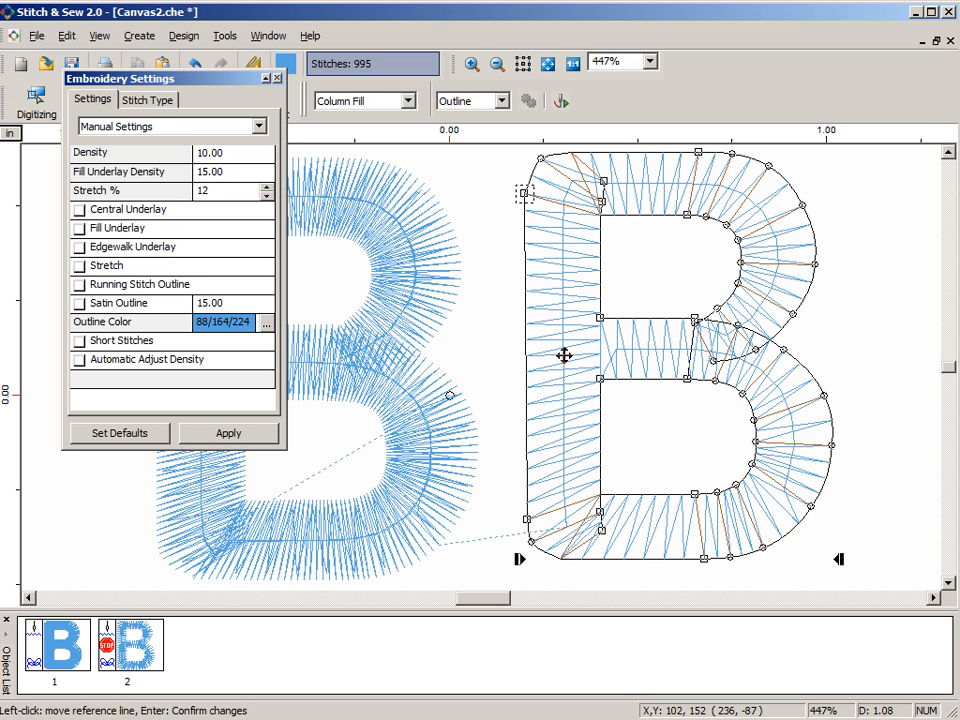
{"action": "left_click", "coordinate": [210, 153]}
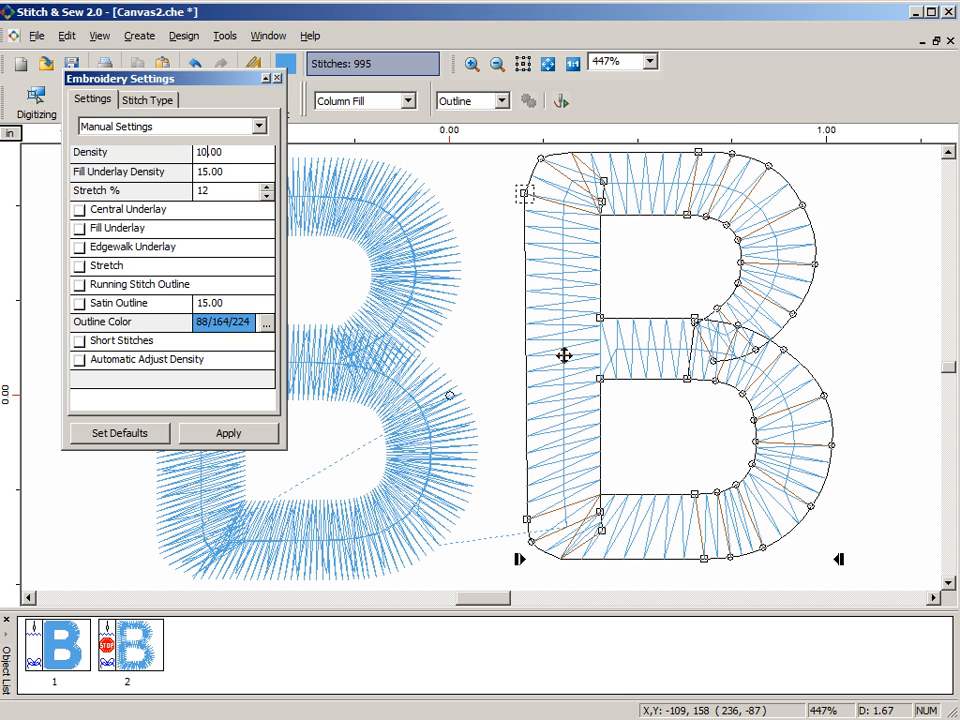
{"action": "double_click", "coordinate": [217, 153]}
{"action": "type", "text": "4.0"}
{"action": "key", "text": "Return"}
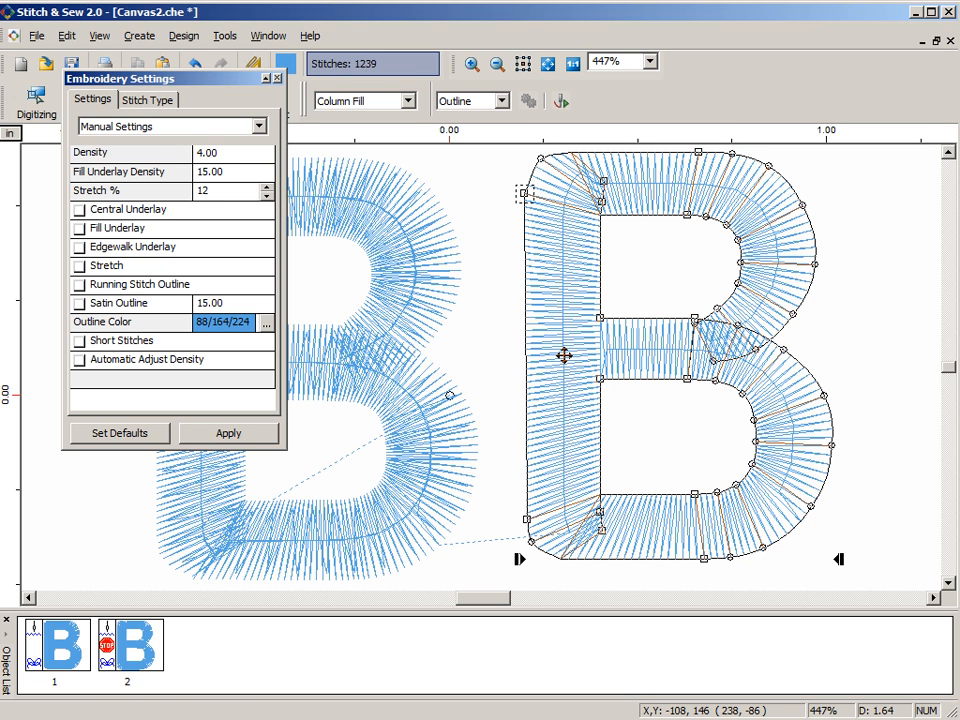
- Try a tighter stitch Density of 3.00 and then 1.00 on the right-hand B
{"action": "key", "text": "Return"}
{"action": "type", "text": "3.0"}
{"action": "key", "text": "Return"}
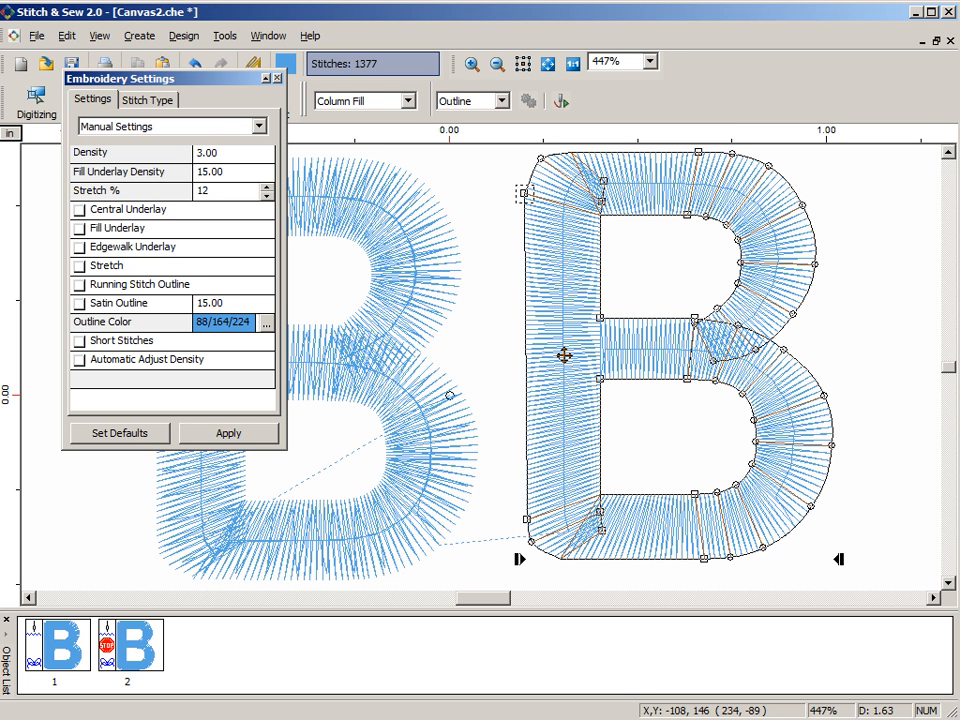
{"action": "key", "text": "Return"}
{"action": "type", "text": "1.0"}
{"action": "key", "text": "Return"}
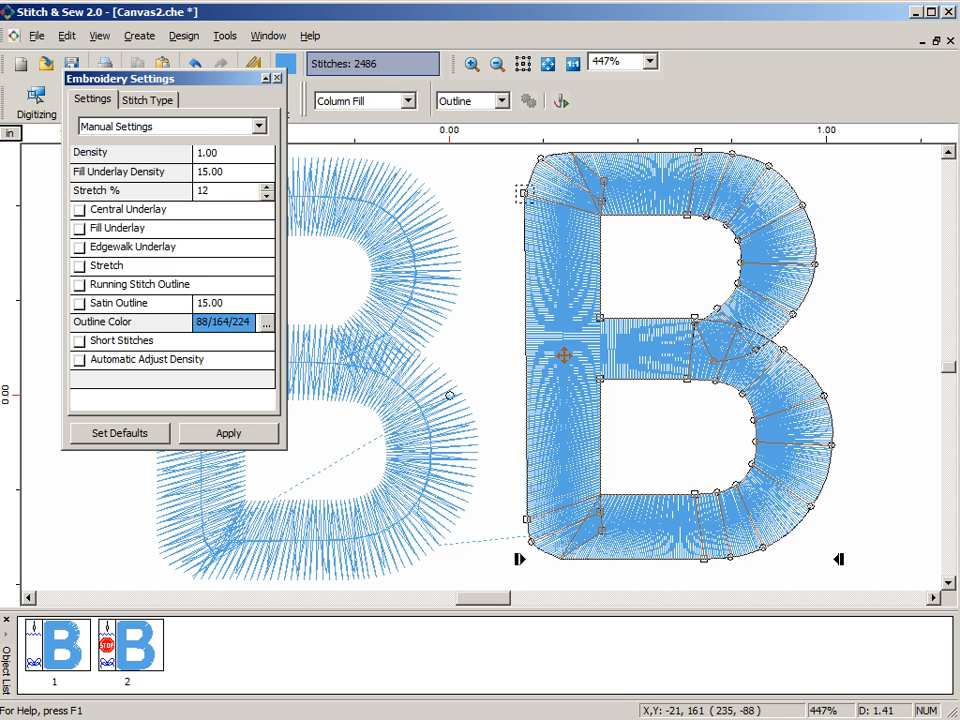
- Set the right-hand B's stitch Density to 3.50
{"action": "left_click", "coordinate": [207, 153]}
{"action": "type", "text": "3.5"}
{"action": "key", "text": "Return"}
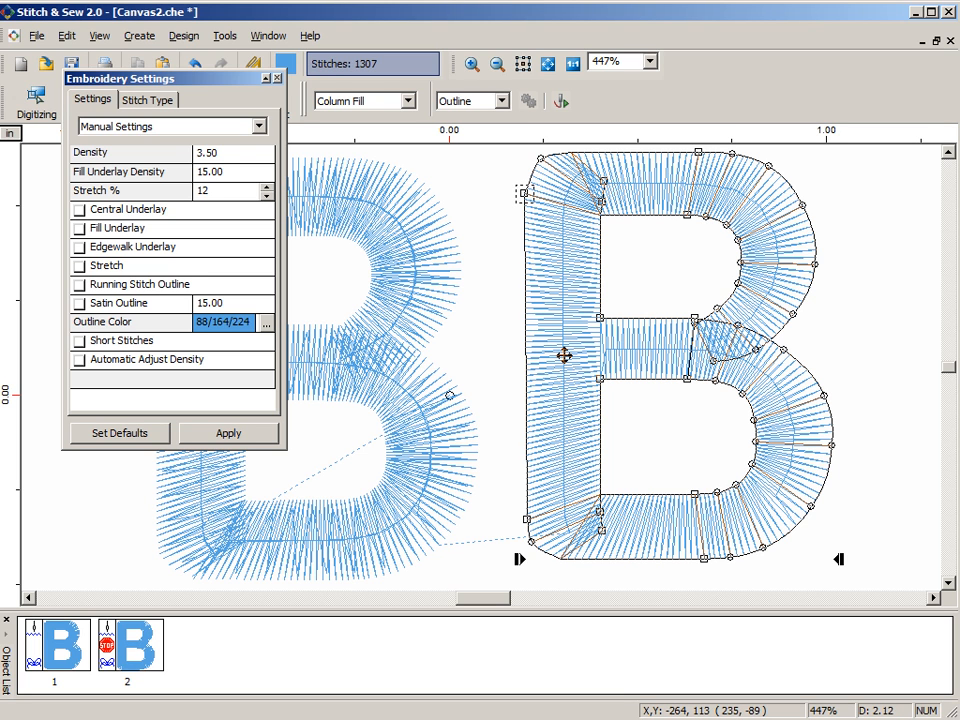
- Turn on Central Underlay, Fill Underlay and Edgewalk Underlay for the right-hand B one after another, applying each
{"action": "left_click", "coordinate": [80, 210]}
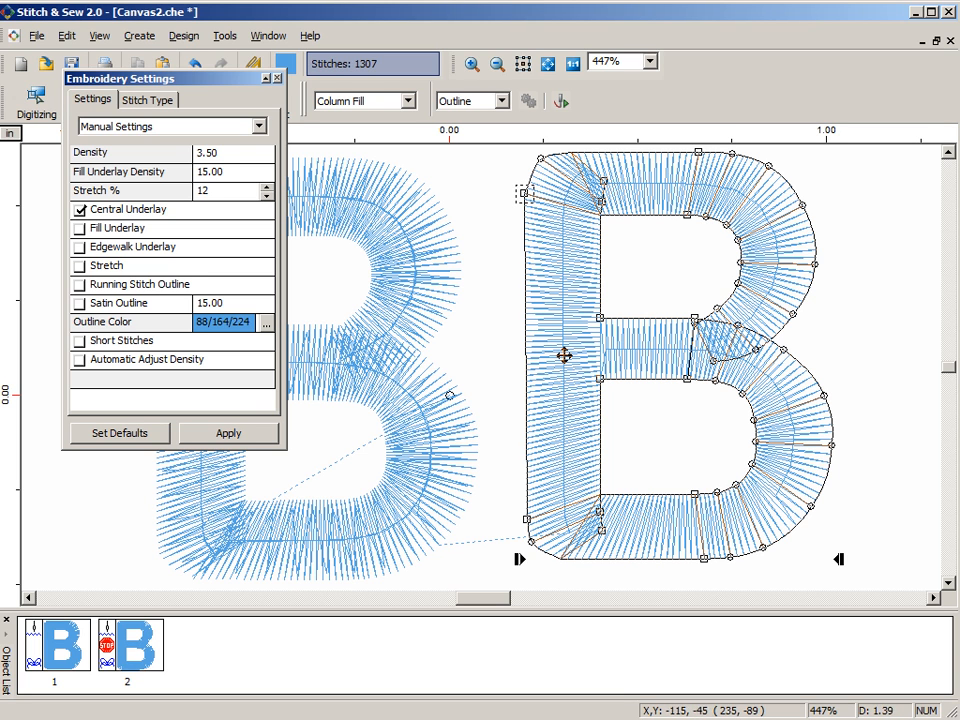
{"action": "left_click", "coordinate": [229, 433]}
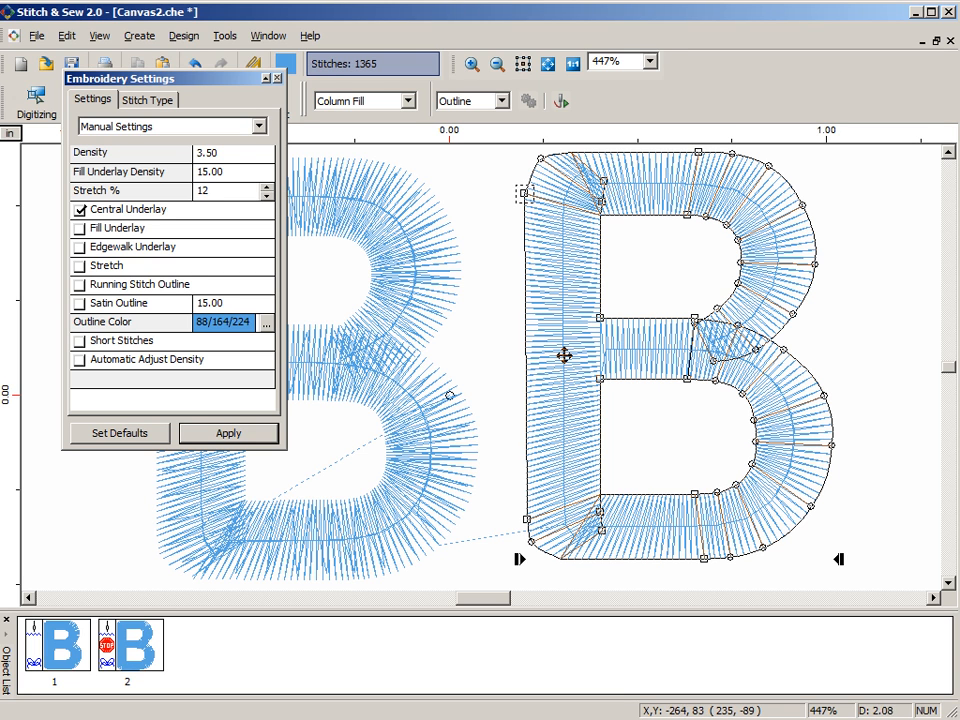
{"action": "left_click", "coordinate": [80, 229]}
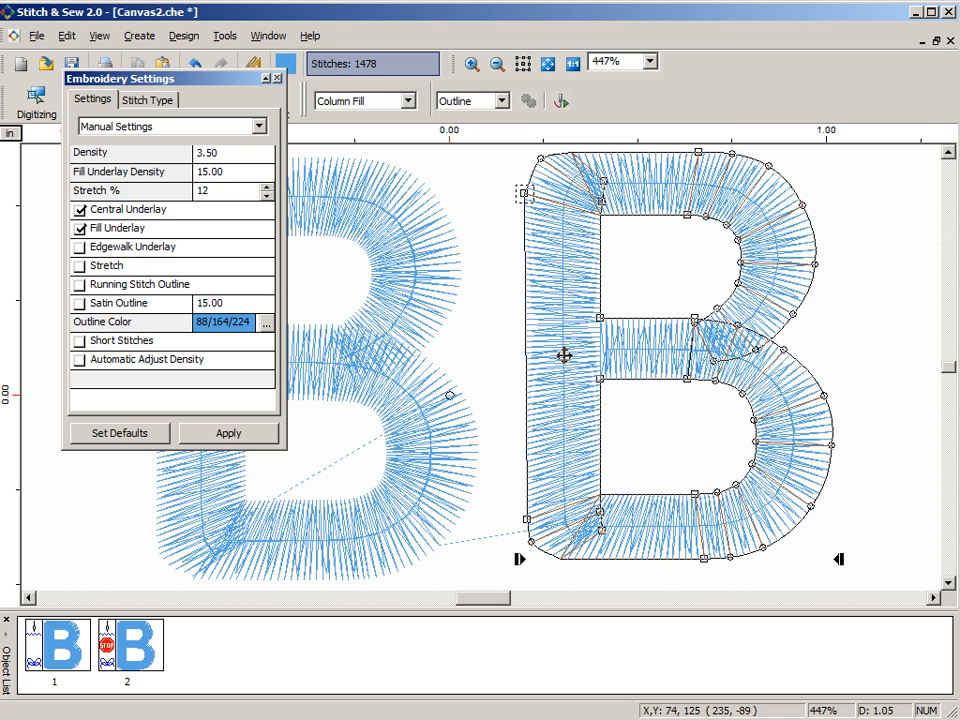
{"action": "left_click", "coordinate": [80, 247]}
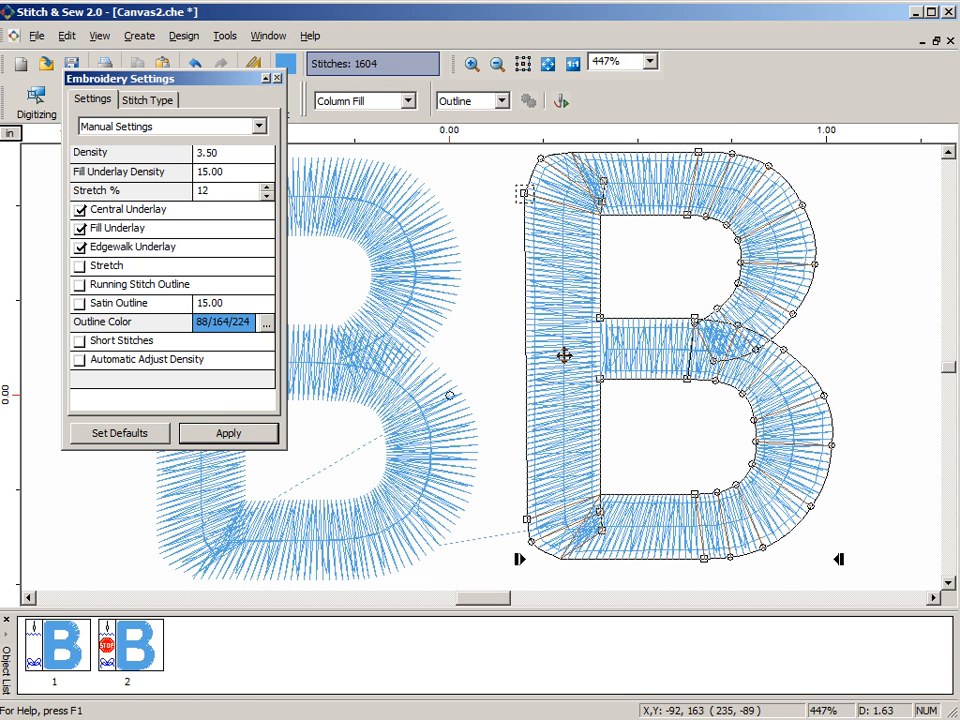
- Turn off the Central, Fill and Edgewalk underlays of the right-hand B to compare it without underlay
{"action": "left_click", "coordinate": [80, 210]}
{"action": "left_click", "coordinate": [80, 228]}
{"action": "left_click", "coordinate": [80, 247]}
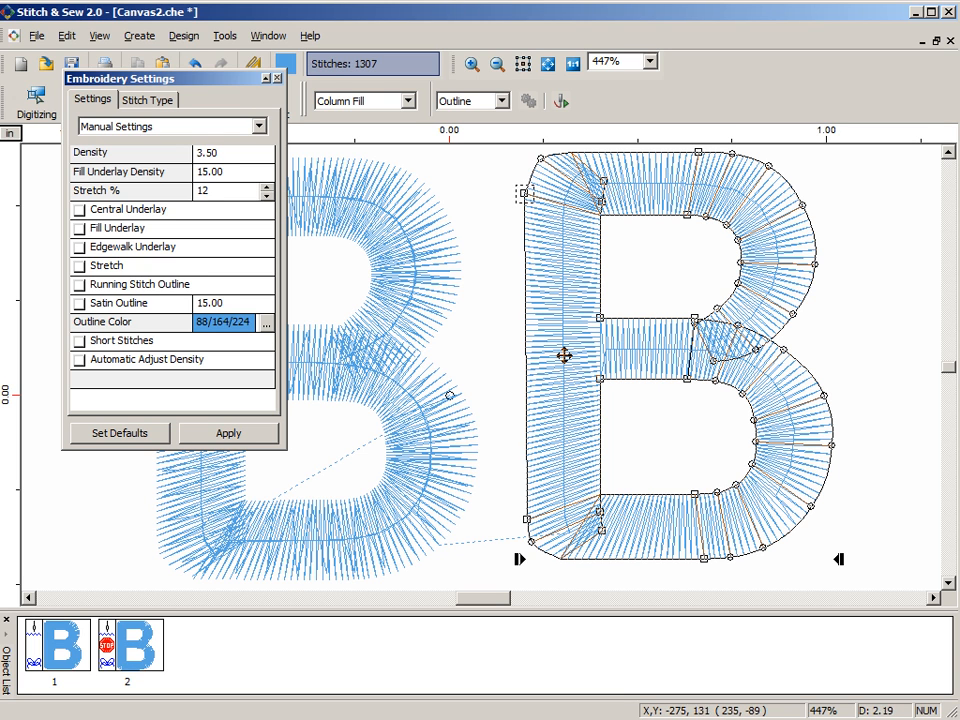
- Enable Central Underlay, Fill Underlay and Edgewalk Underlay together for the right-hand B and apply them
{"action": "left_click", "coordinate": [80, 210]}
{"action": "left_click", "coordinate": [80, 228]}
{"action": "left_click", "coordinate": [80, 246]}
{"action": "left_click", "coordinate": [228, 433]}
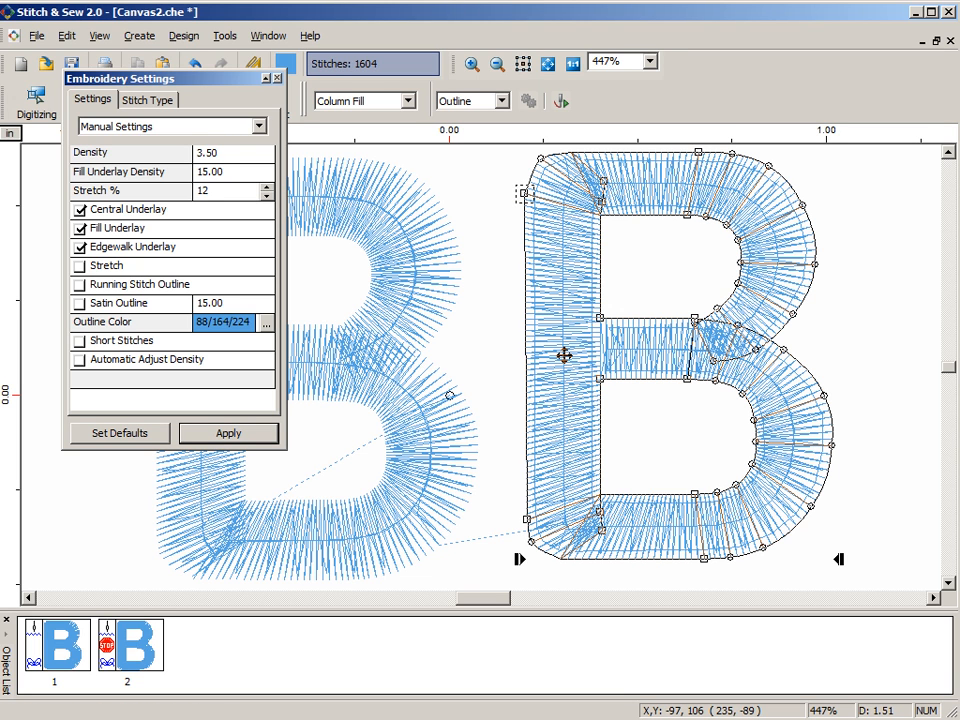
- Set Stretch % to -10, enable Stretch for the right-hand B and apply the change
{"action": "double_click", "coordinate": [202, 190]}
{"action": "type", "text": "-10"}
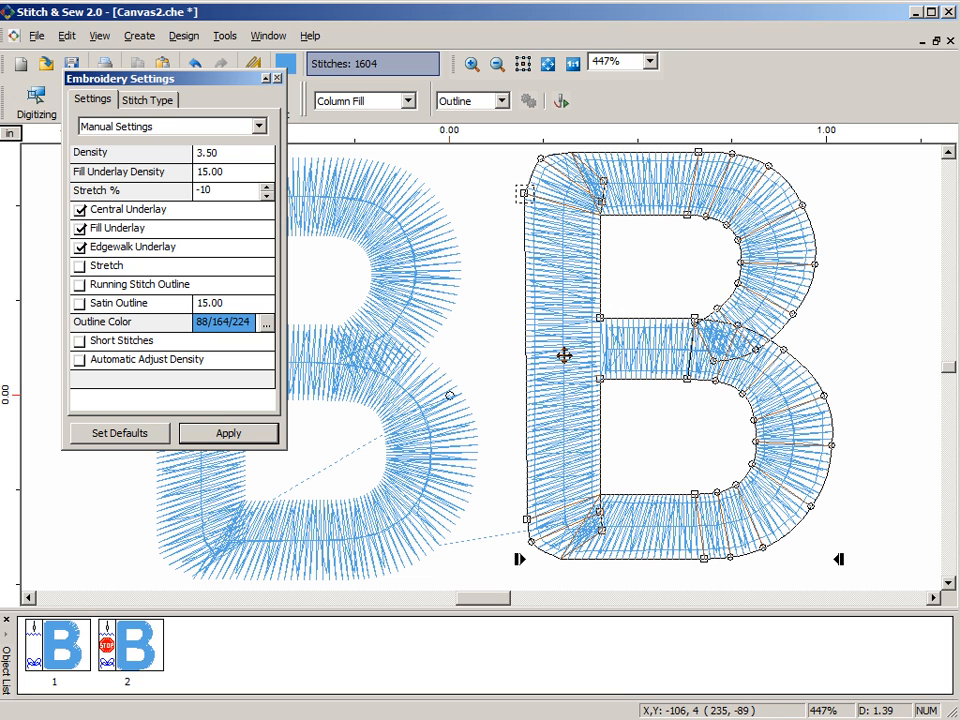
{"action": "left_click", "coordinate": [228, 433]}
{"action": "left_click", "coordinate": [80, 266]}
{"action": "left_click", "coordinate": [228, 433]}
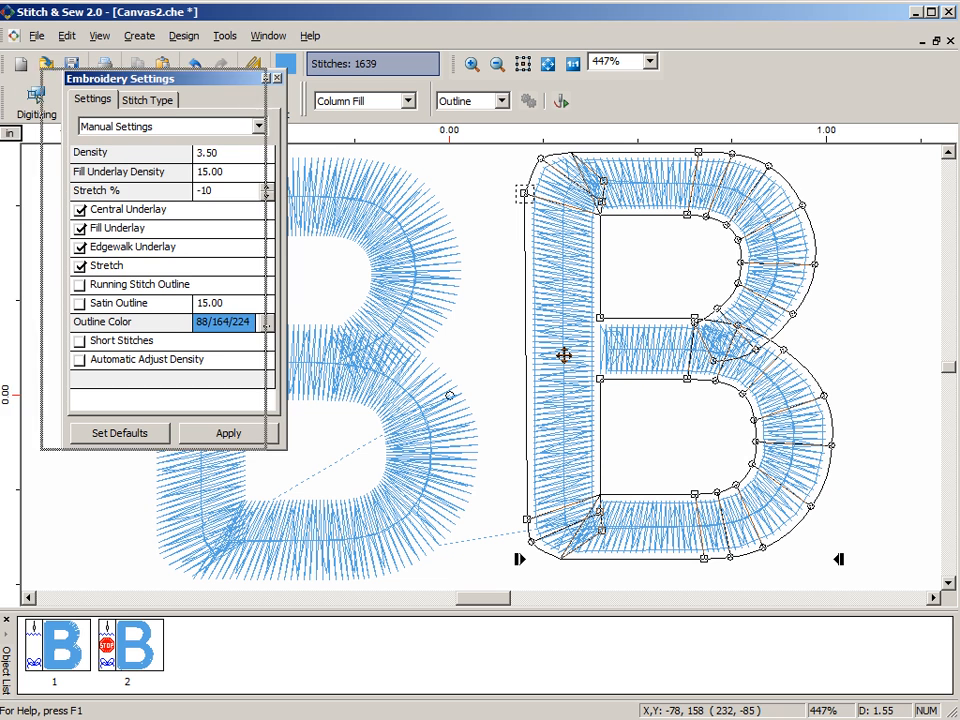
{"action": "left_click_drag", "start_coordinate": [190, 79], "coordinate": [134, 103]}
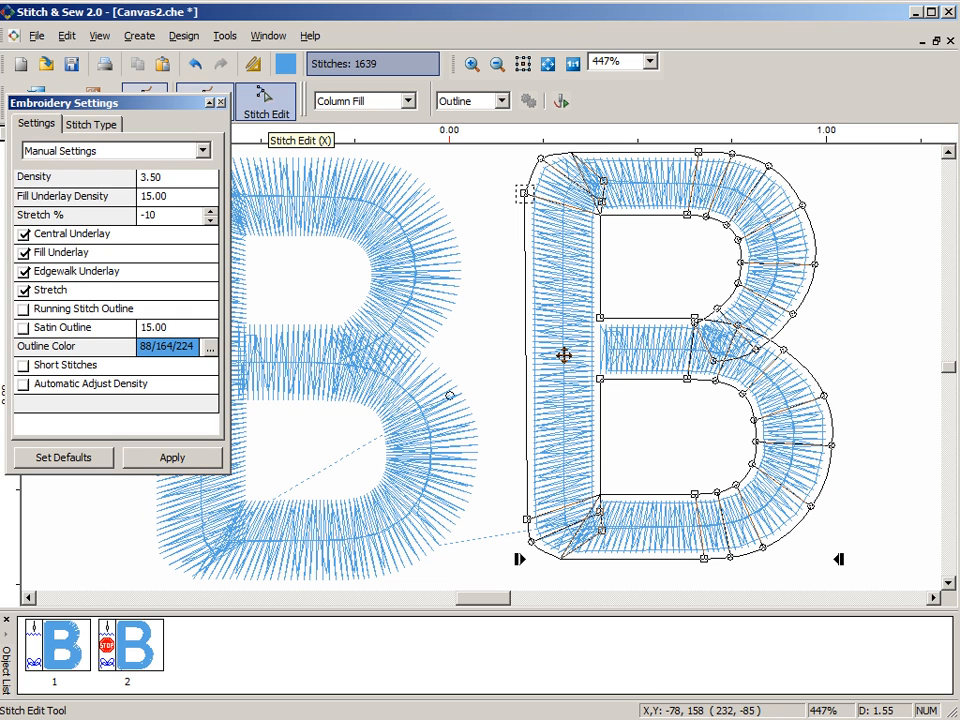
- Inspect a single stitch in the stem of the right-hand B with Stitch Edit, then leave stitch editing
{"action": "left_click", "coordinate": [265, 100]}
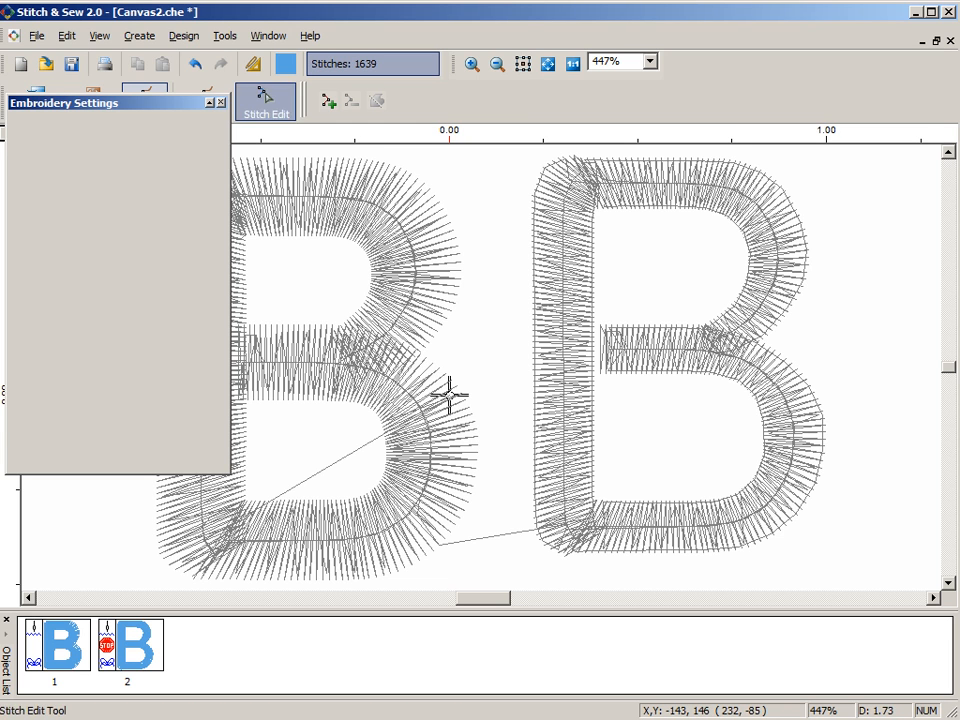
{"action": "left_click", "coordinate": [536, 257]}
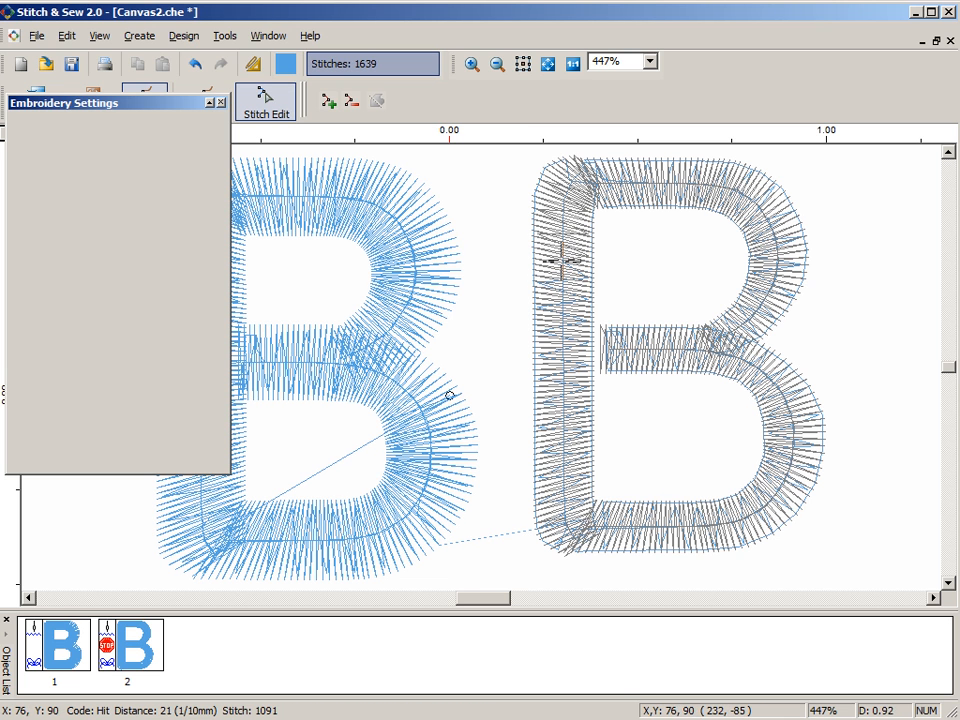
{"action": "key", "text": "Escape"}
{"action": "key", "text": "Escape"}
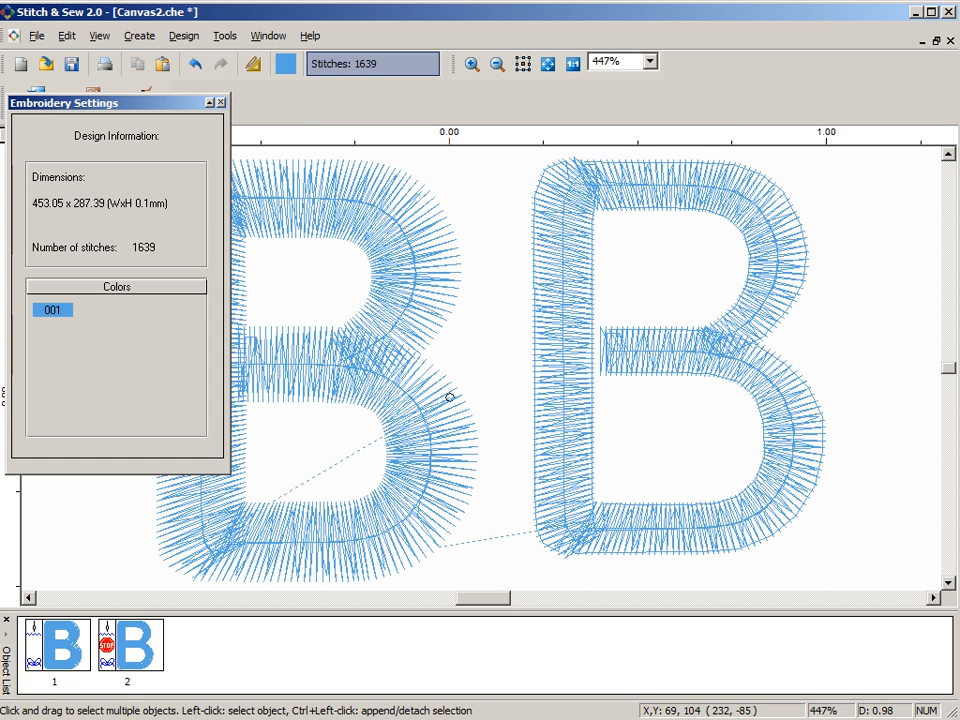
- Reopen the right-hand B for editing, set its Stretch % to 10 and apply the change
{"action": "left_click", "coordinate": [552, 243]}
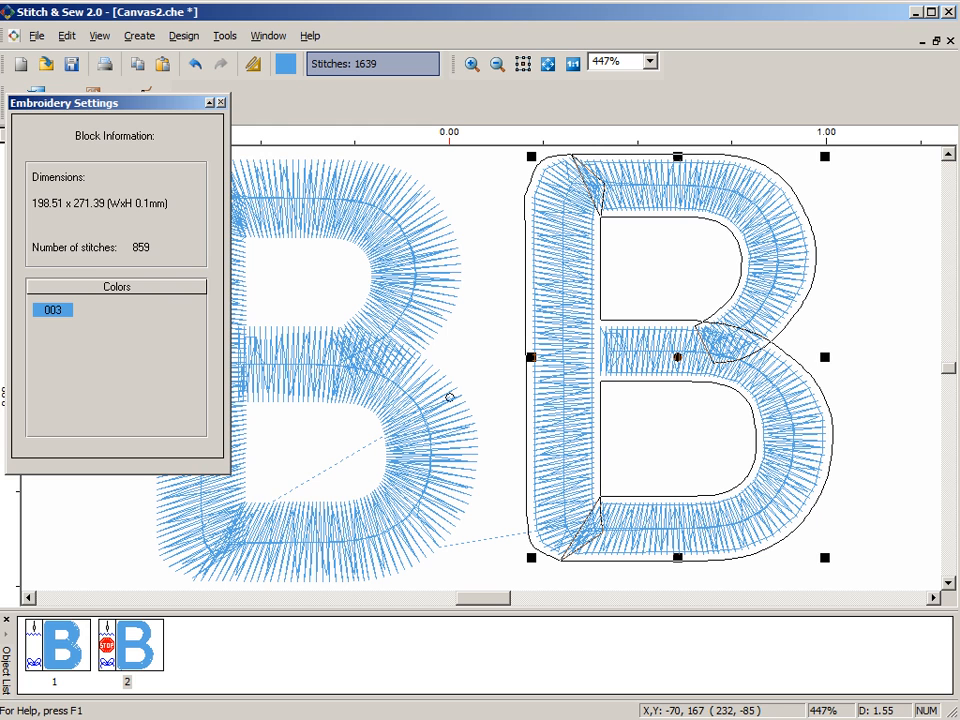
{"action": "left_click", "coordinate": [145, 95]}
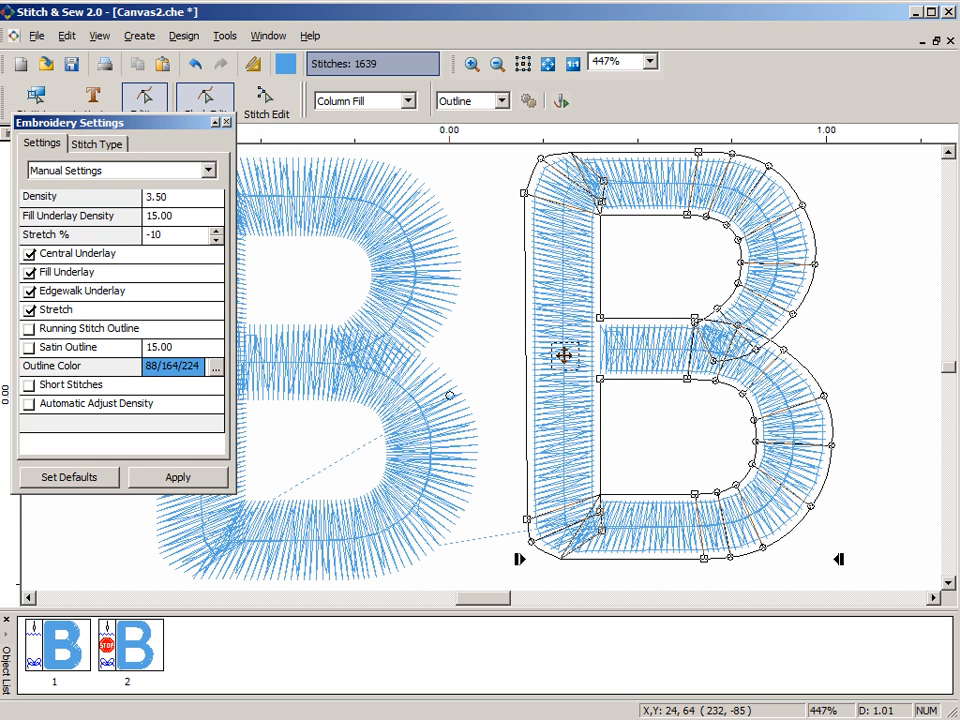
{"action": "double_click", "coordinate": [154, 235]}
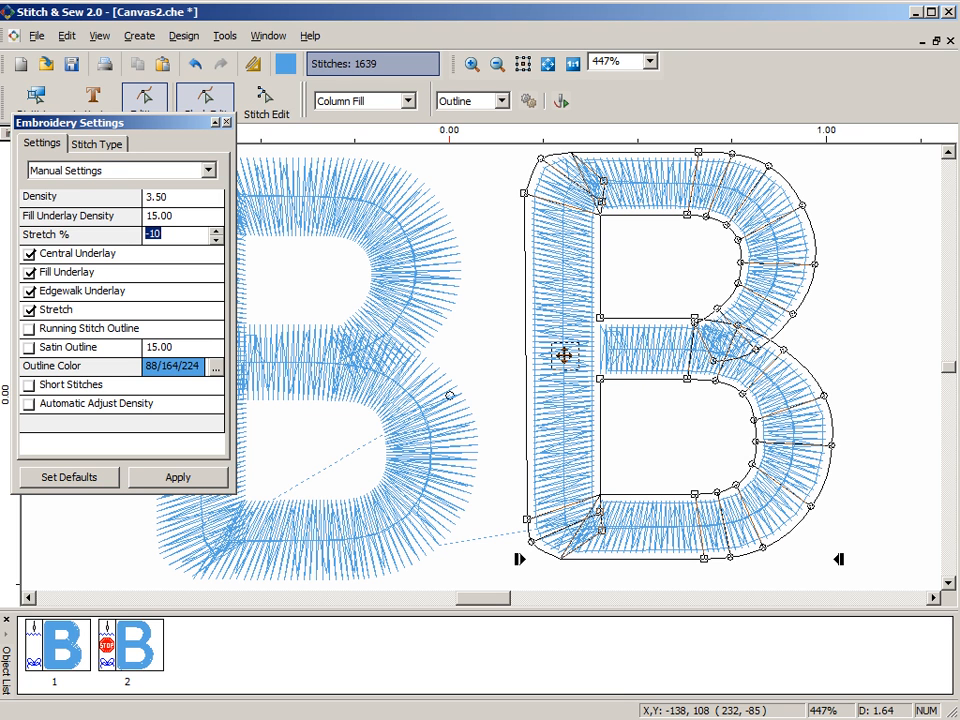
{"action": "type", "text": "10"}
{"action": "left_click", "coordinate": [178, 477]}
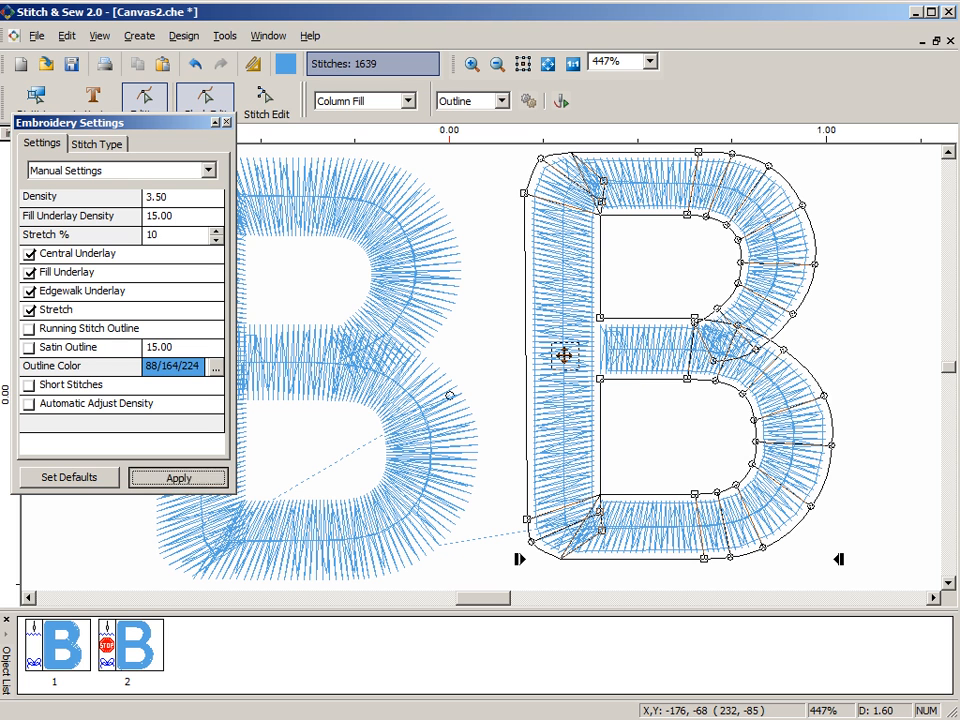